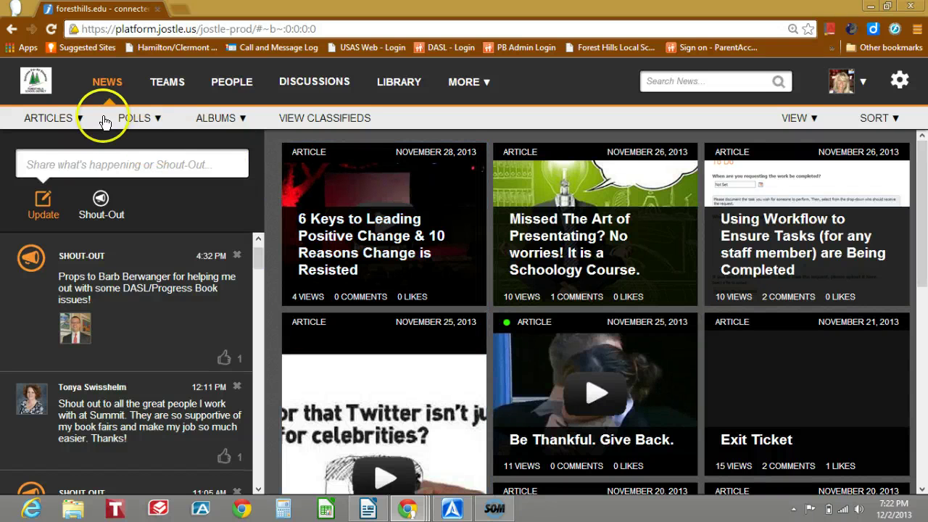
Step: Create a new news article and set its type to Featured
left_click(78, 119)
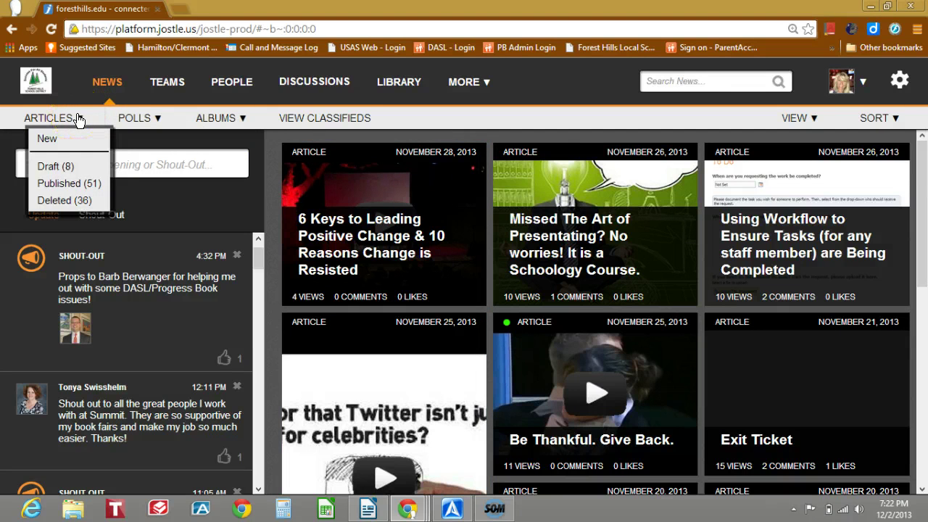
left_click(80, 119)
left_click(61, 143)
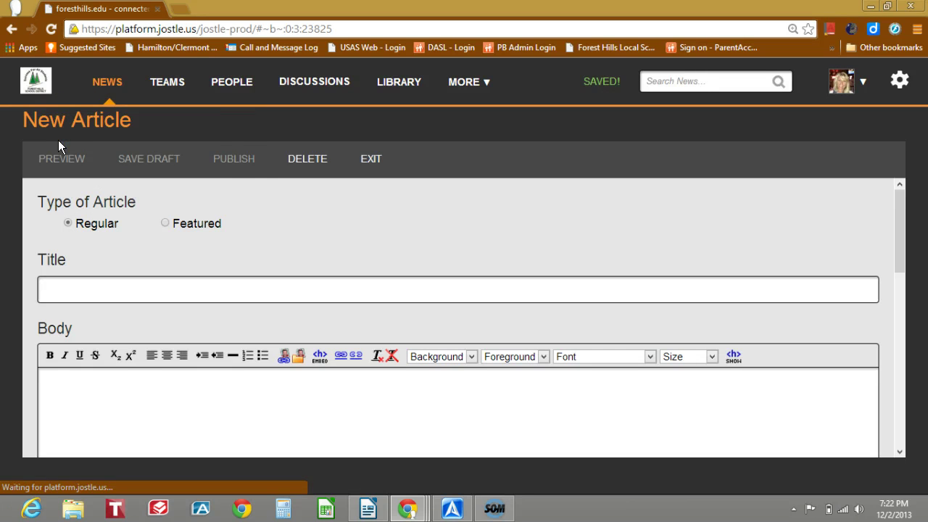
left_click(298, 209)
left_click(84, 243)
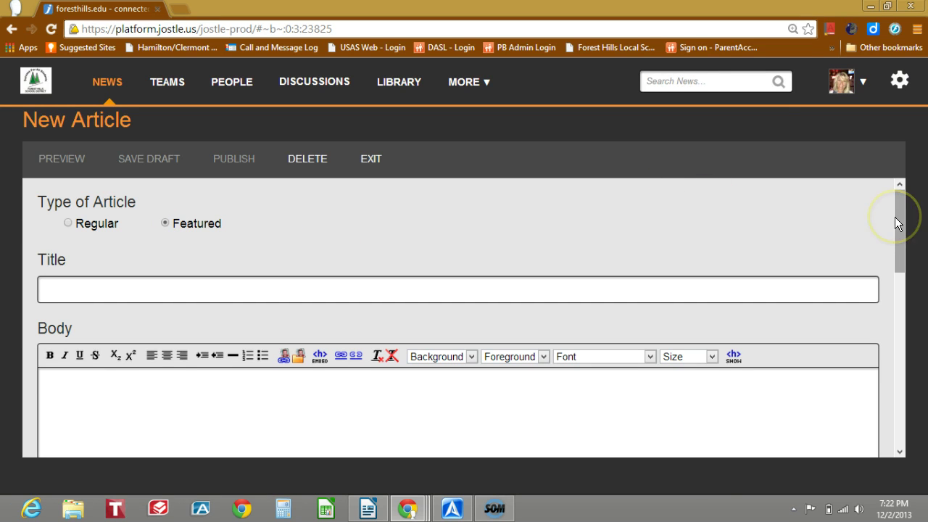
Step: Enter "Test Title" as the article's title
left_click_drag(898, 221, 901, 232)
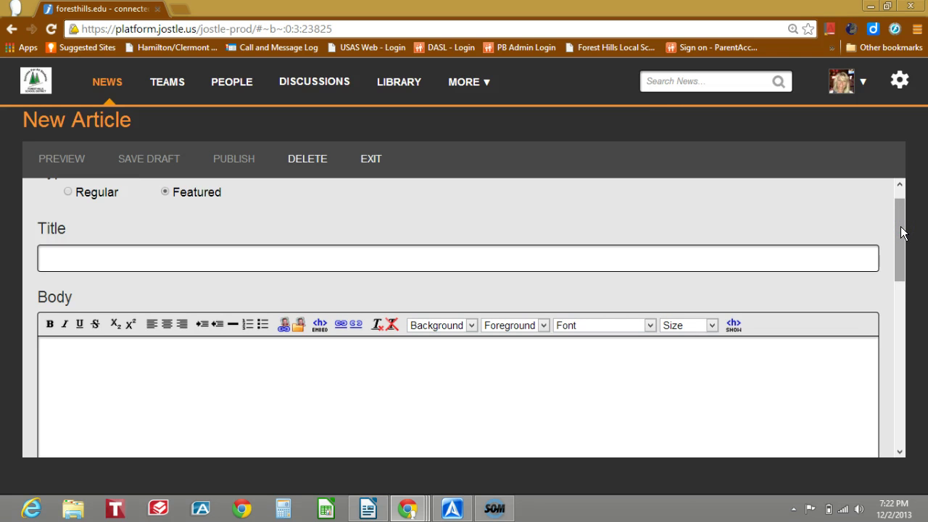
left_click_drag(902, 232, 902, 232)
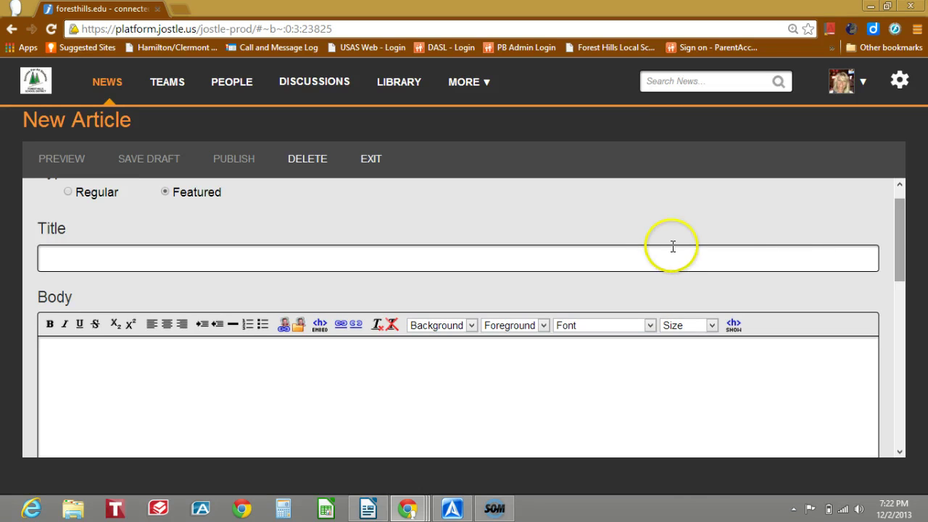
left_click(638, 258)
type("T")
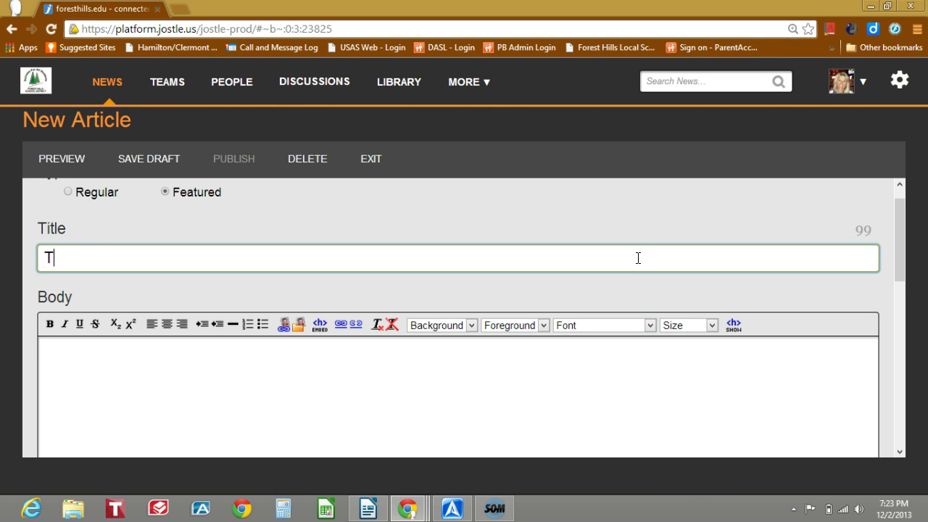
type("est Title")
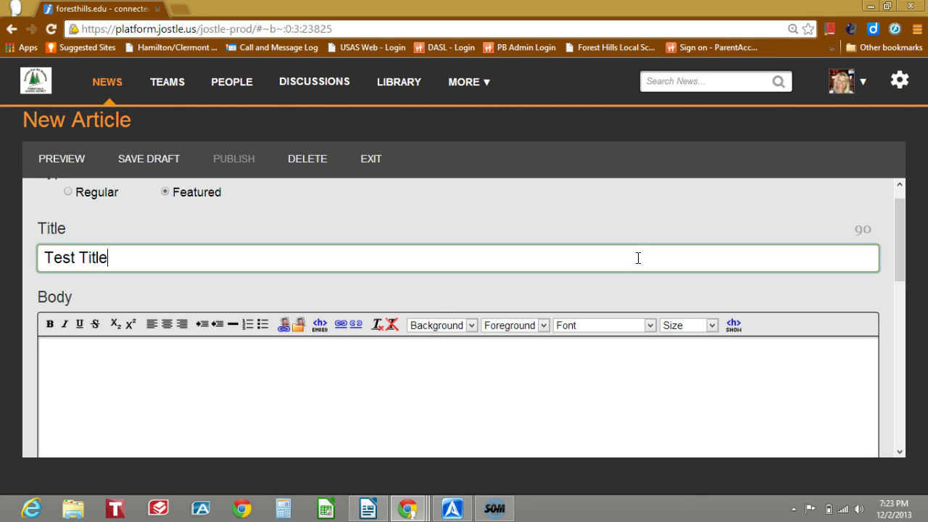
Step: Examine the body editor's options for inserting an image by URL and from a file, cancelling both dialogs
left_click(283, 327)
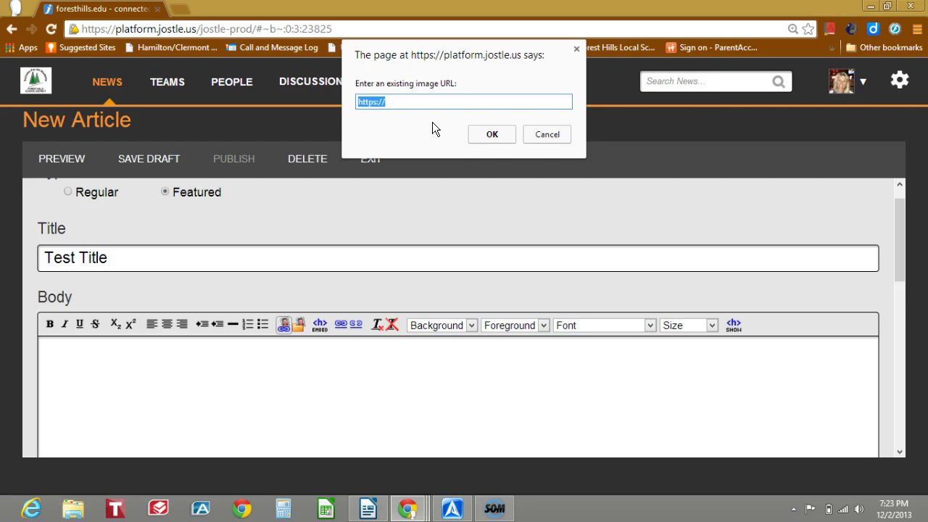
left_click(539, 134)
left_click(299, 324)
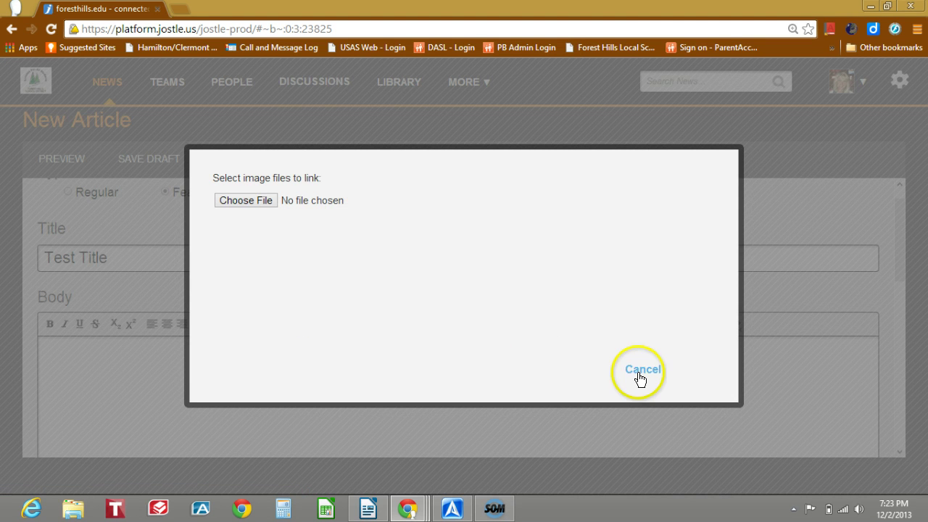
left_click(640, 371)
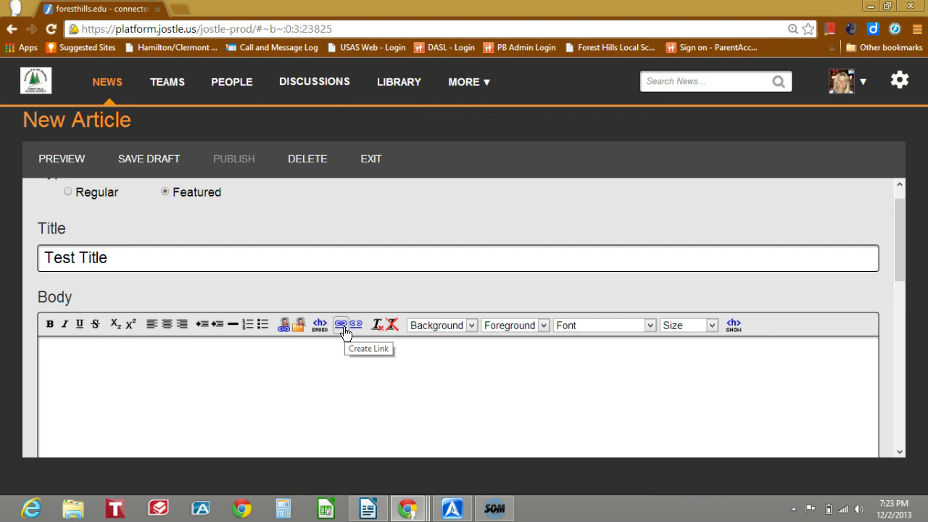
Step: Review the body editor's link removal, format clearing, background, foreground, font, size and HTML view options
left_click(355, 326)
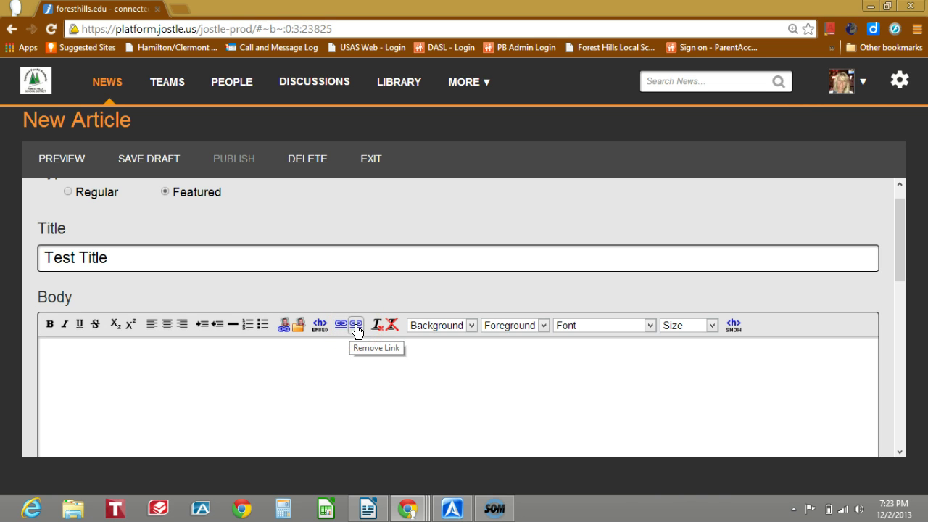
left_click(390, 330)
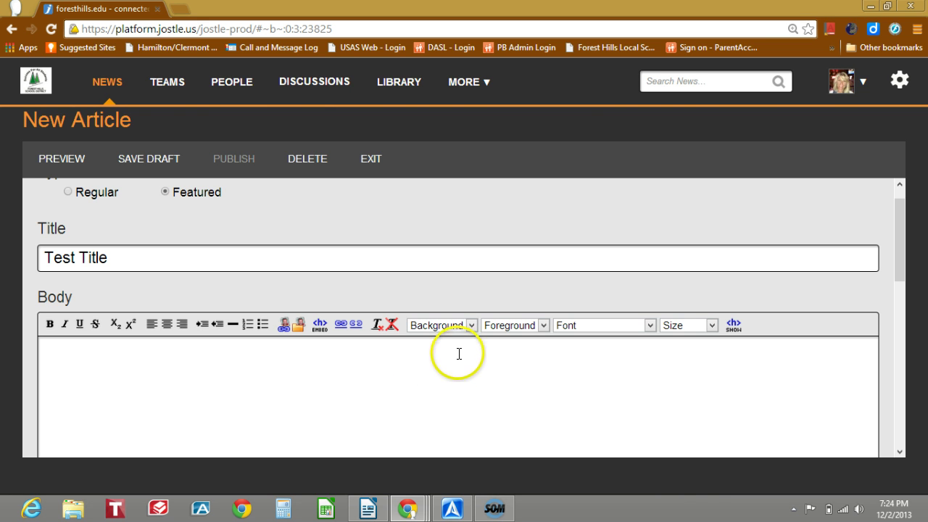
left_click(459, 327)
left_click(518, 324)
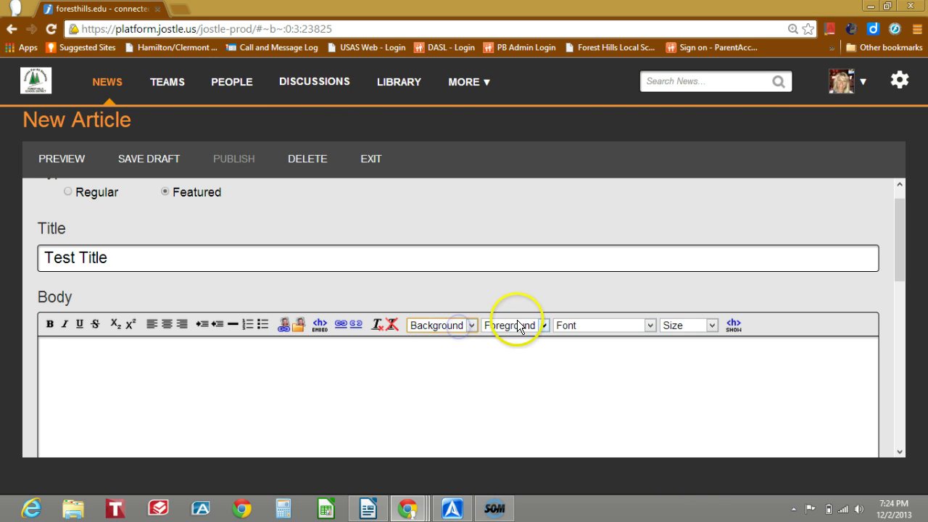
left_click(517, 323)
left_click(521, 325)
left_click(583, 327)
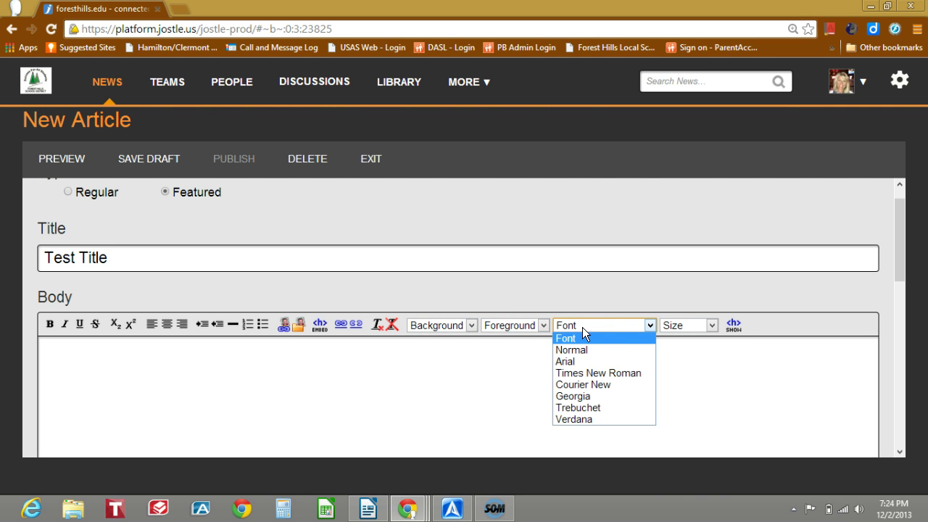
left_click(670, 326)
left_click(672, 327)
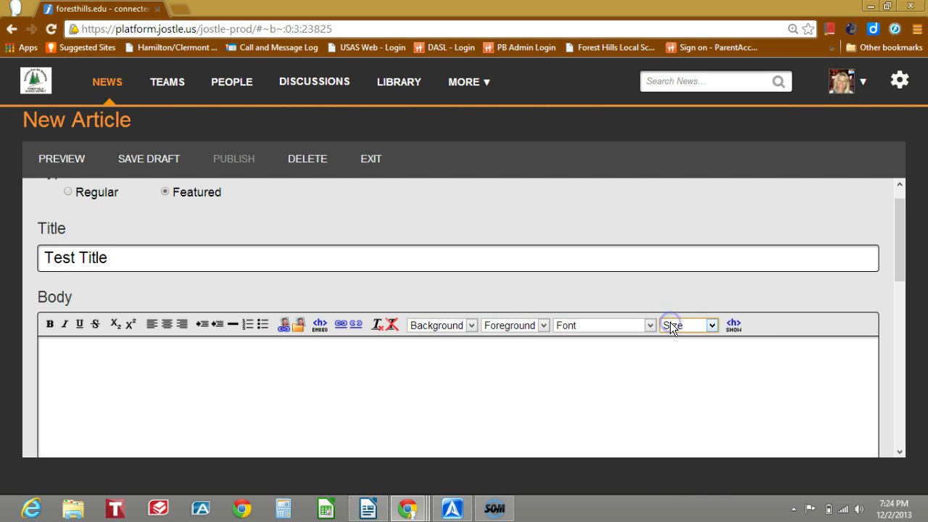
left_click(734, 325)
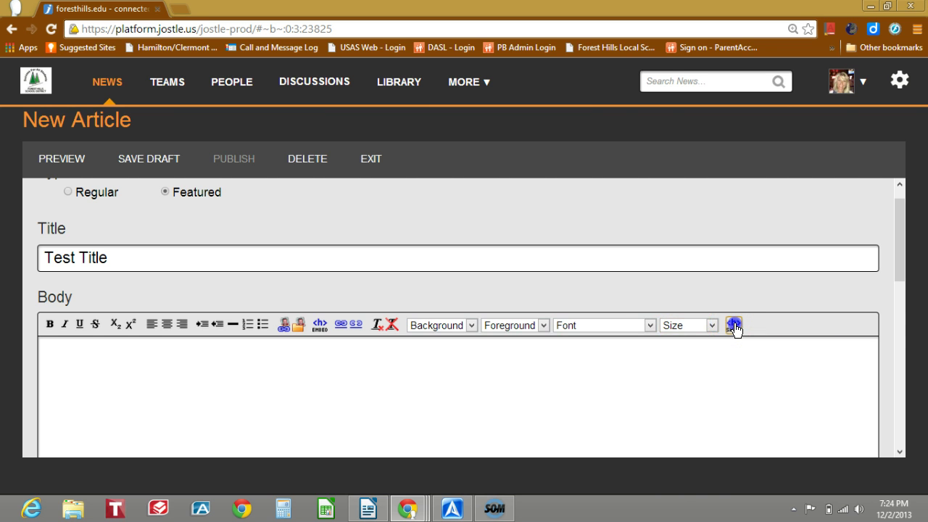
left_click(842, 263)
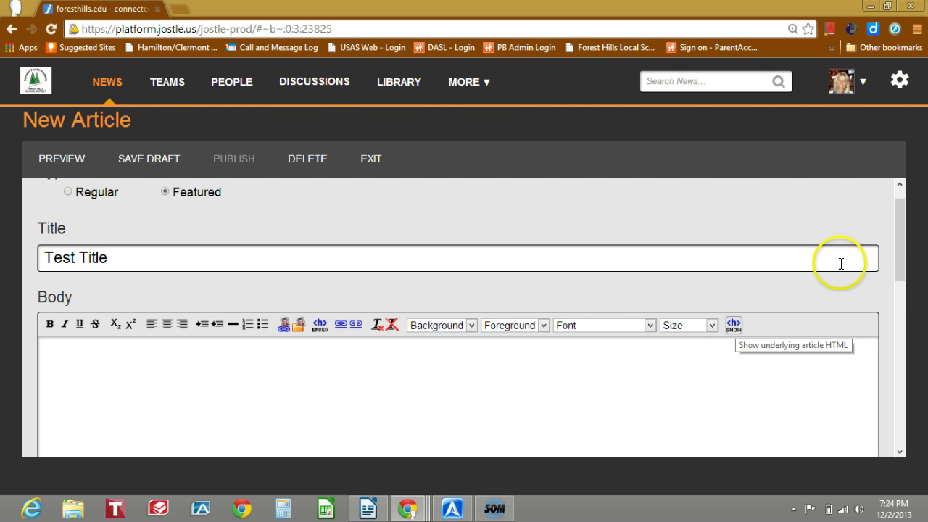
Step: Examine the image attachment section and the Classifications and Org Units choices under Publish to, without selecting any
left_click_drag(897, 243, 898, 264)
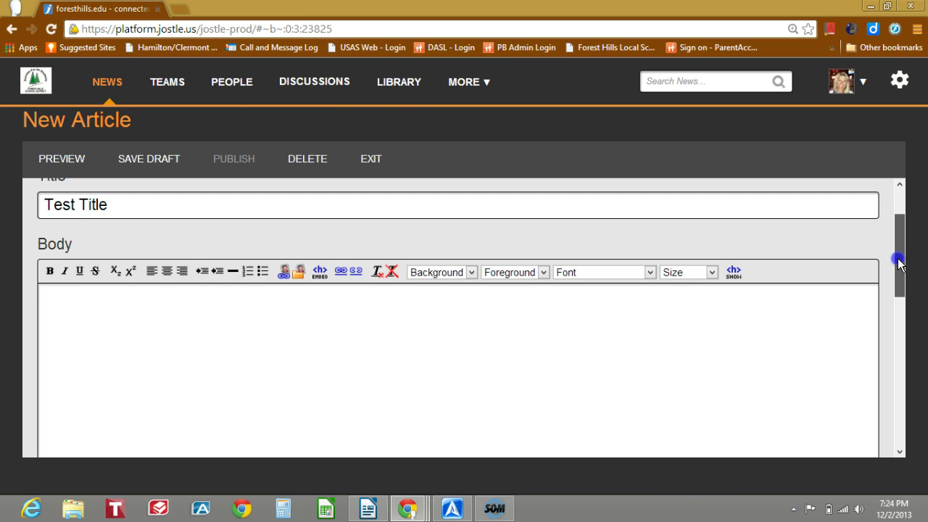
left_click_drag(899, 264, 904, 342)
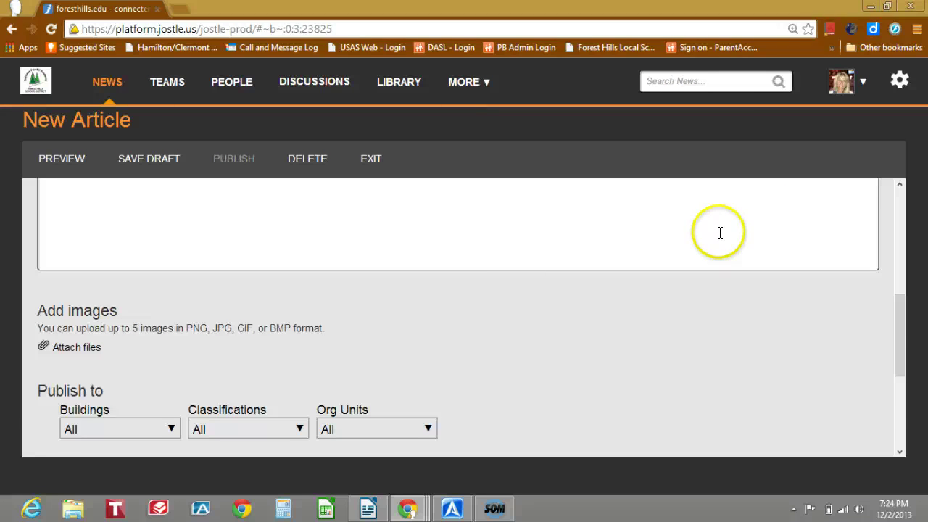
left_click(899, 305)
left_click_drag(899, 304, 902, 327)
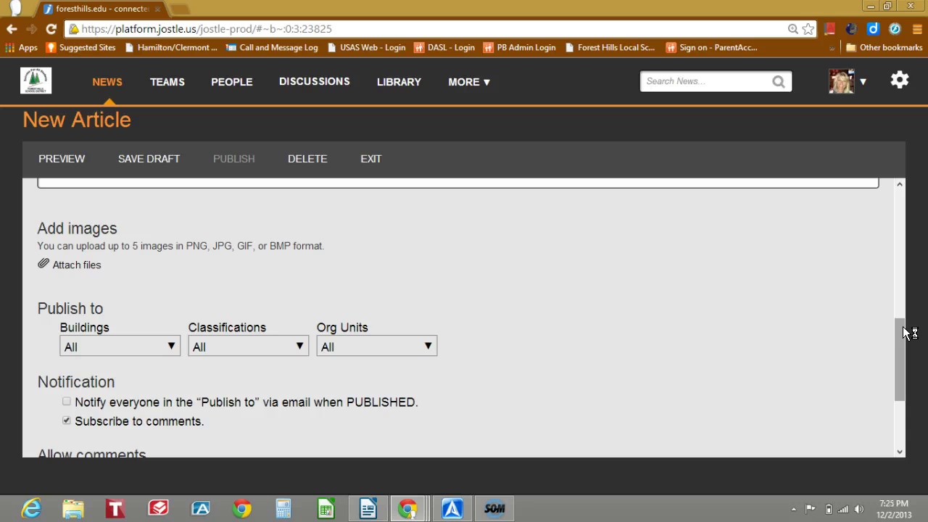
left_click(300, 347)
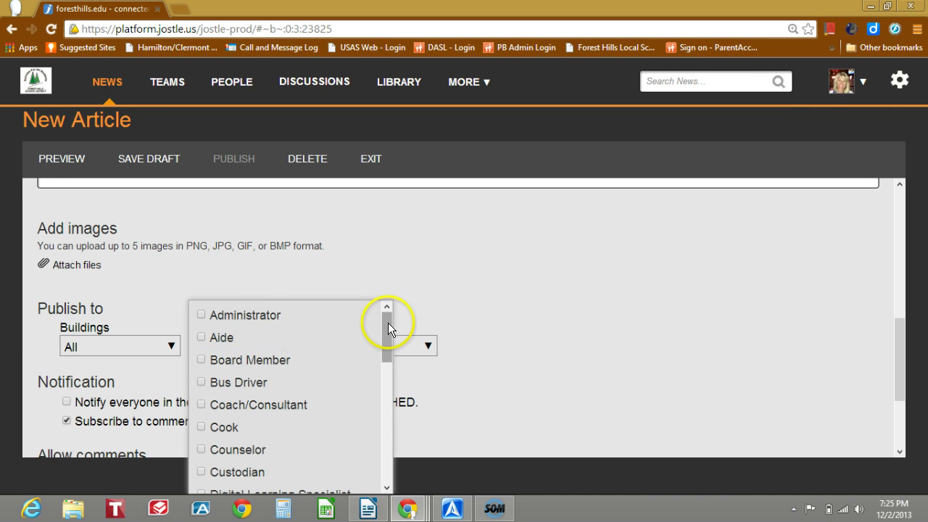
left_click_drag(388, 323, 388, 394)
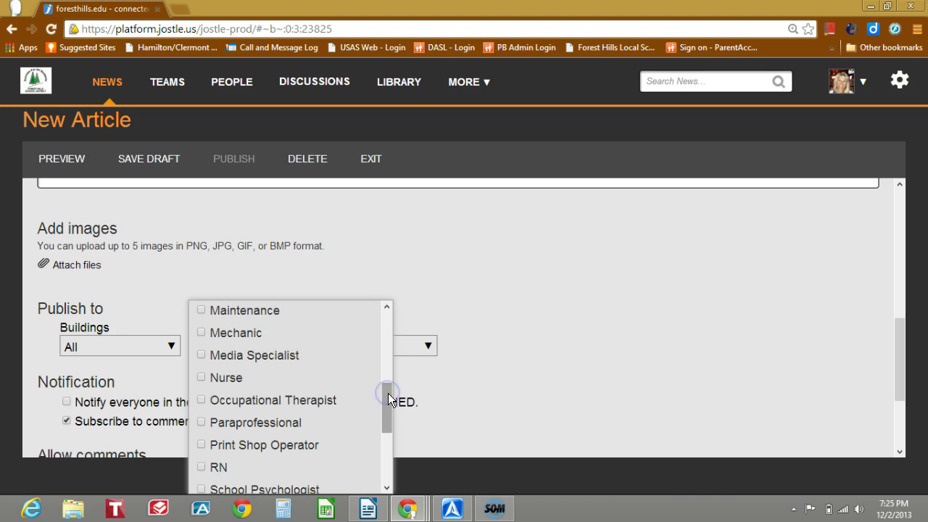
left_click(486, 382)
left_click(413, 347)
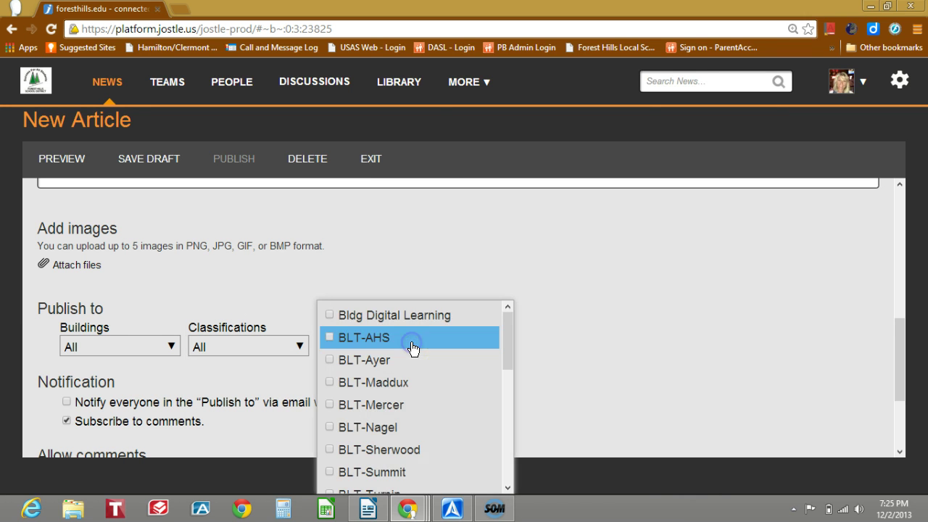
left_click(544, 327)
Step: Enable email notification of everyone in the Publish to audience on publishing, and choose the two-tile-wide horizontal preferred tiling
left_click_drag(897, 328, 902, 368)
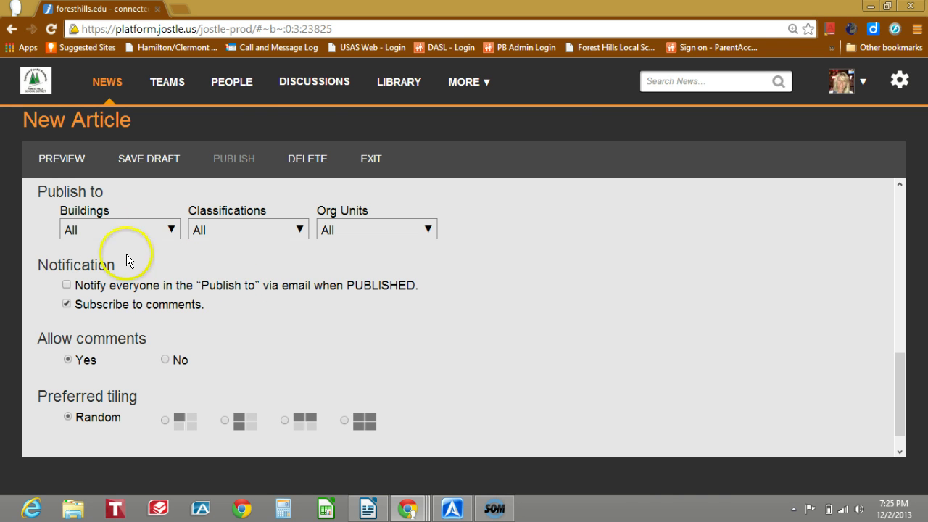
left_click(66, 287)
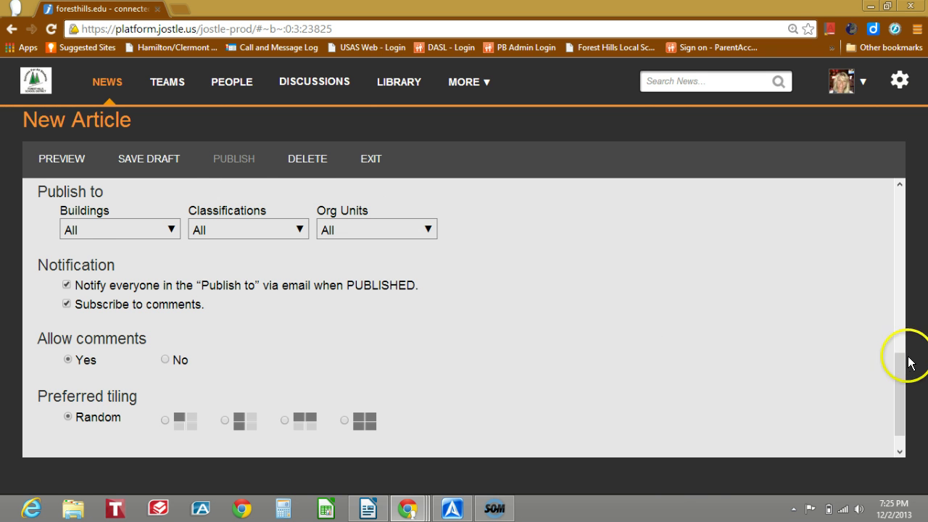
left_click_drag(899, 361, 905, 371)
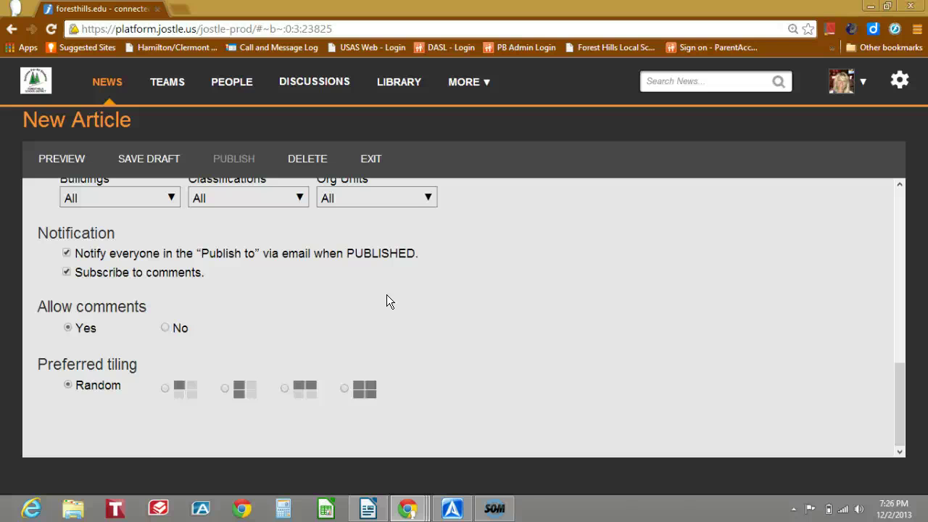
left_click(284, 389)
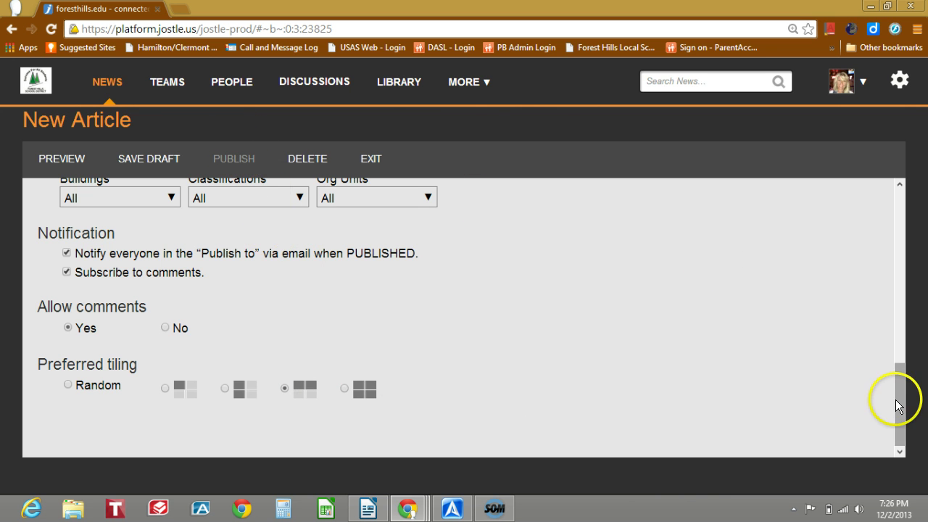
Step: Enter "in this box" as the article's body text, then save the draft and exit the article editor
left_click_drag(897, 399, 906, 269)
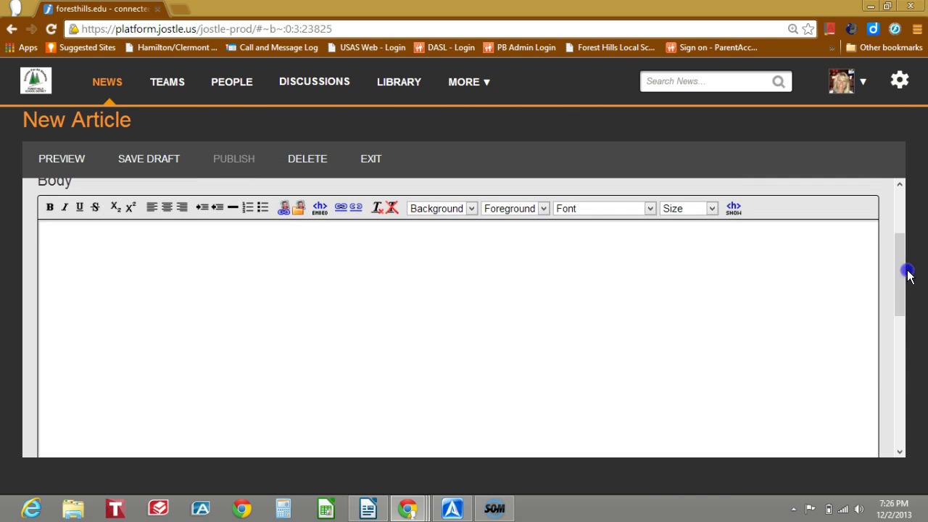
left_click(556, 253)
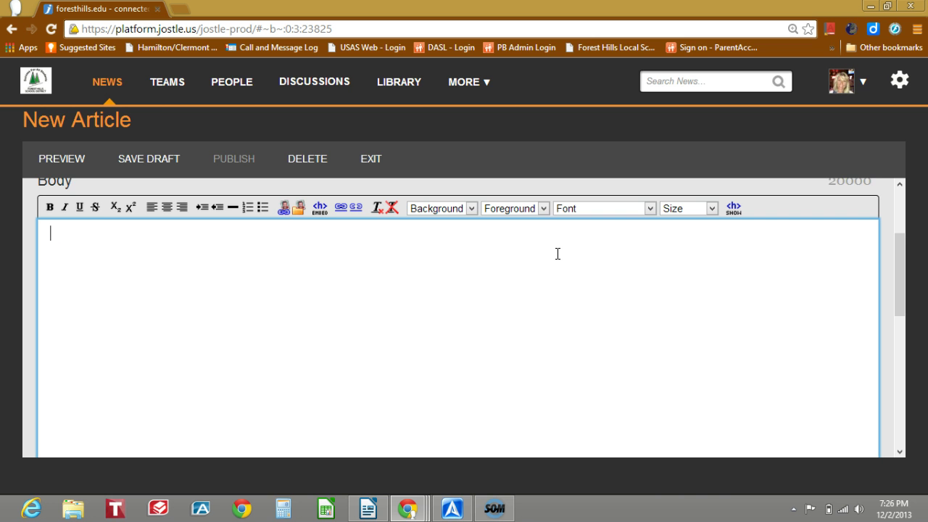
type("in this box")
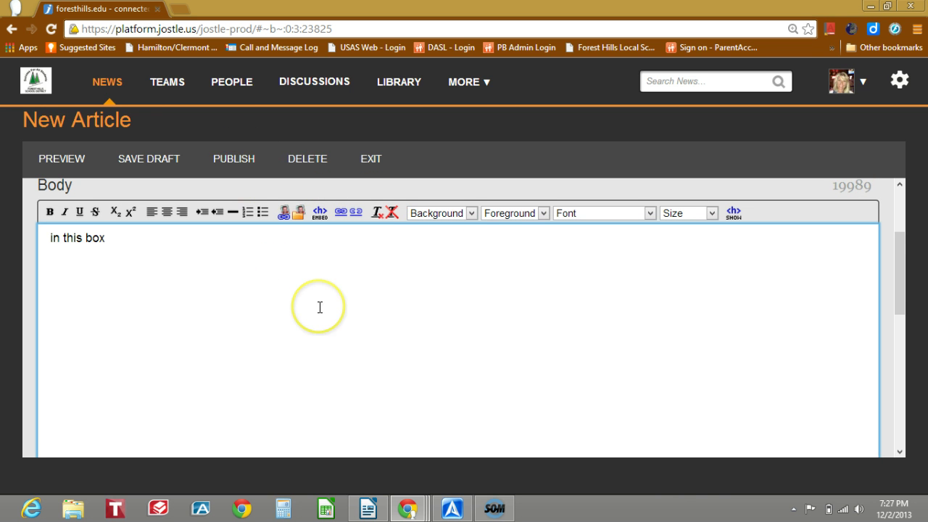
left_click(167, 170)
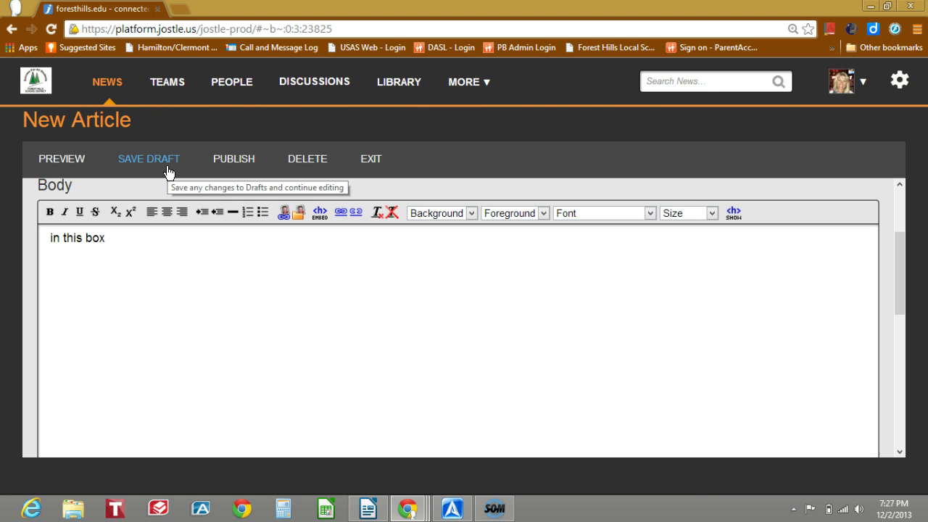
left_click(369, 168)
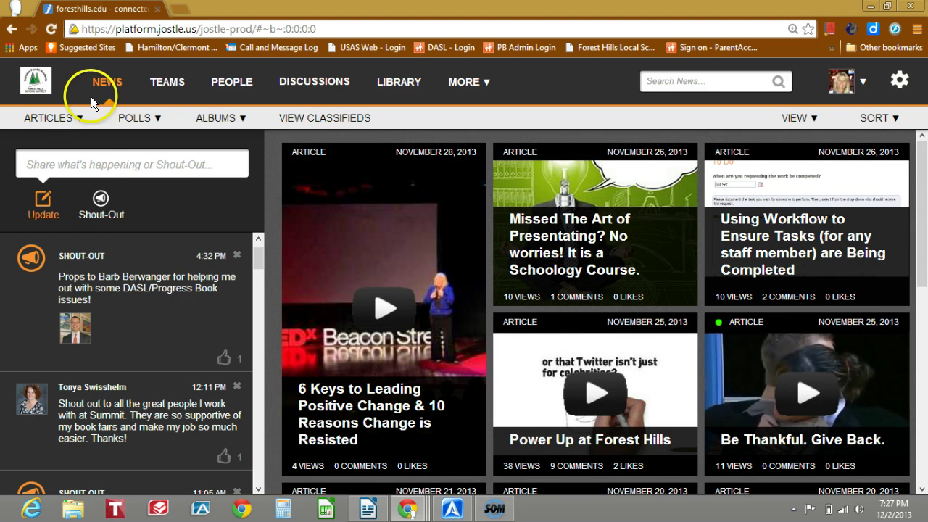
Step: Open the "Test Title" article for editing from the list of draft articles
left_click(78, 118)
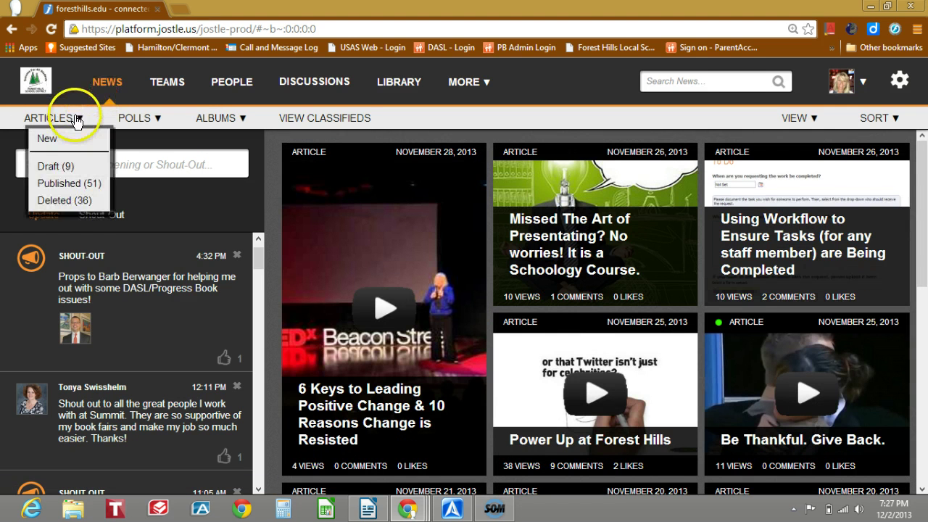
left_click(62, 169)
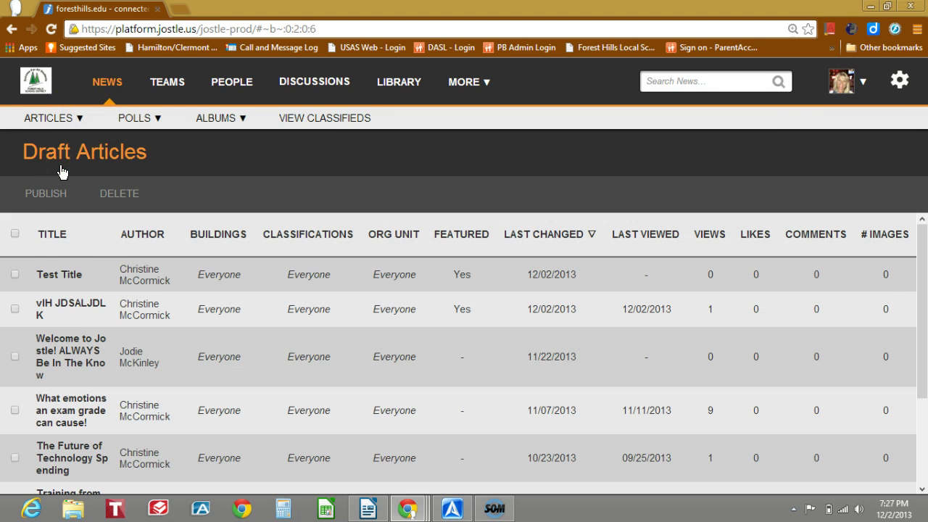
left_click(60, 276)
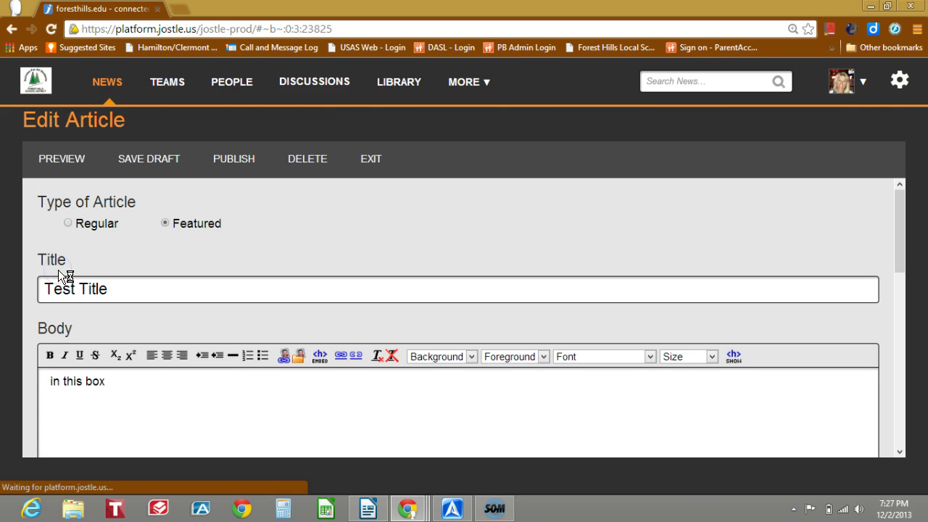